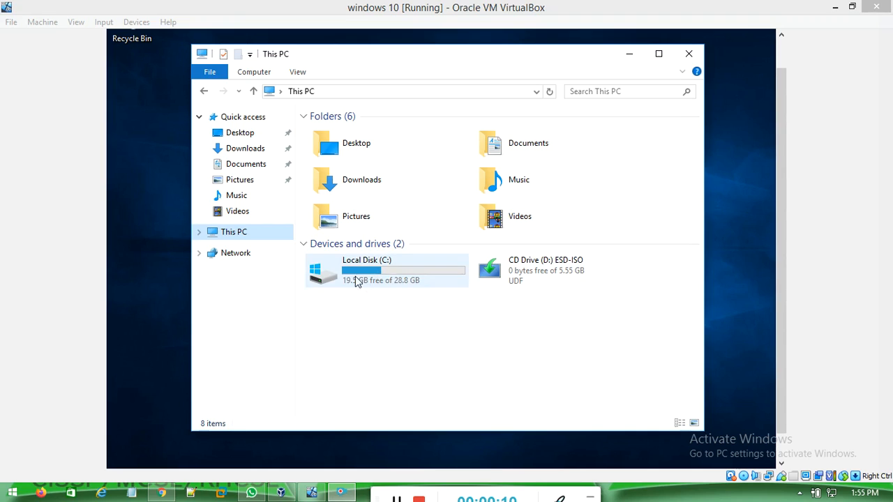
mouse_move(407, 288)
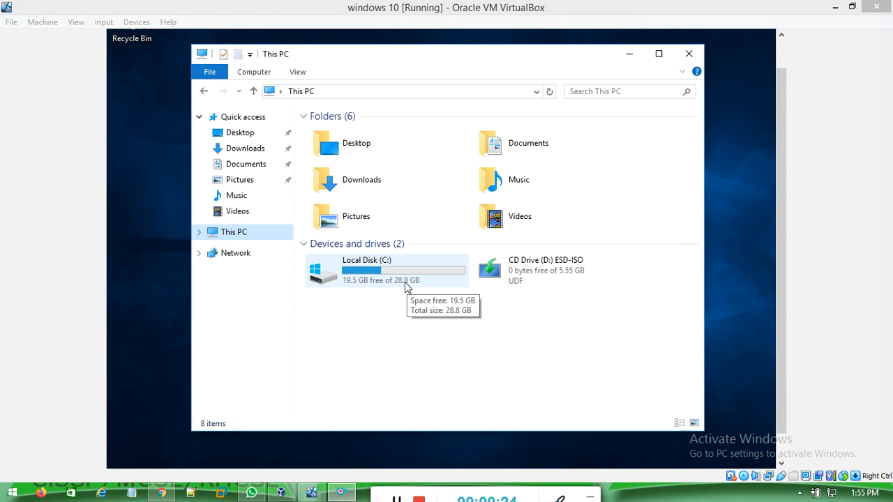
left_click(404, 66)
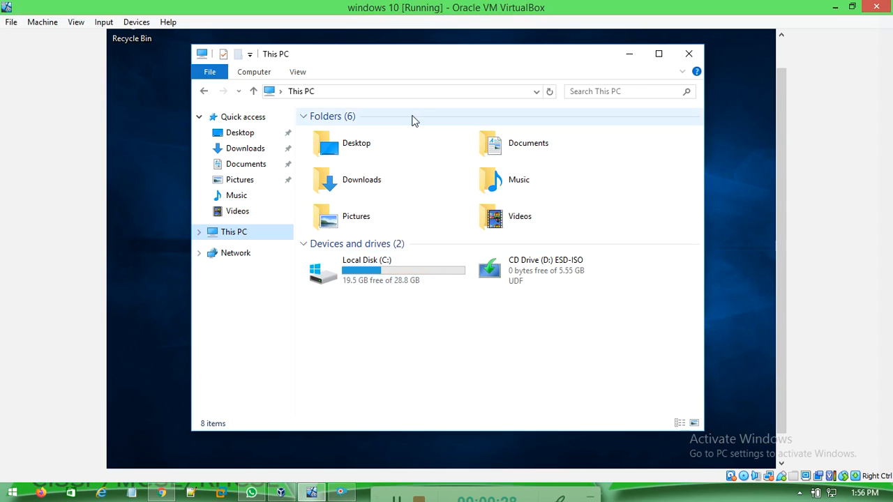
left_click_drag(454, 66, 428, 81)
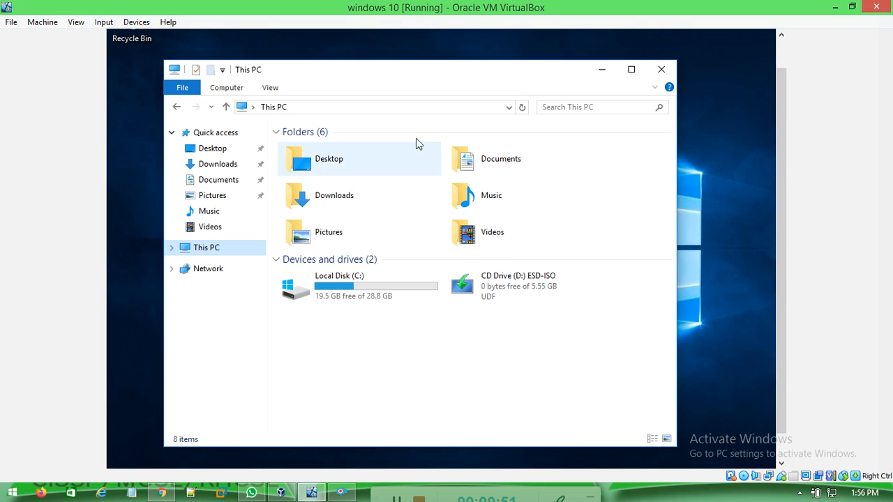
left_click_drag(484, 75, 490, 73)
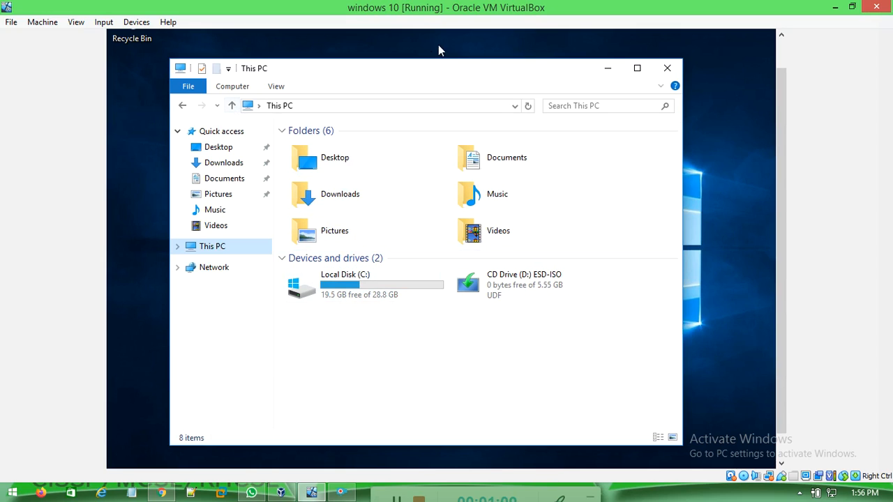
Step: Open Computer Management for This PC and display Disk Management
right_click(210, 252)
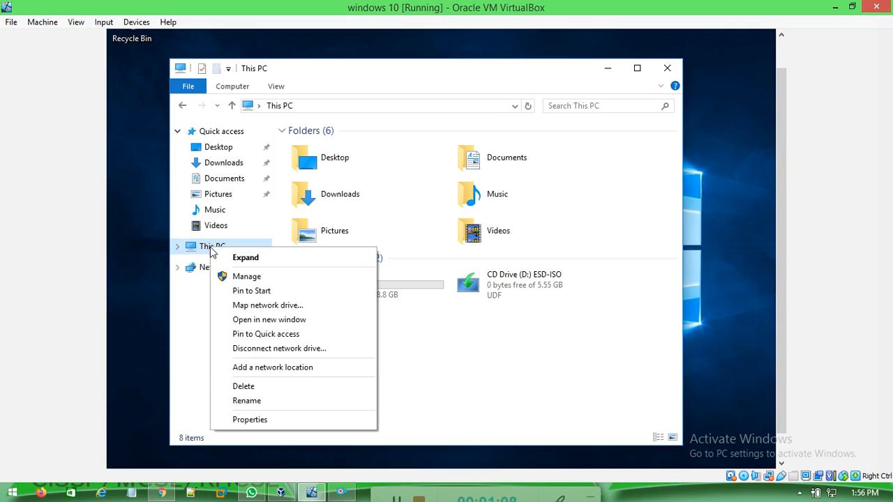
left_click(262, 277)
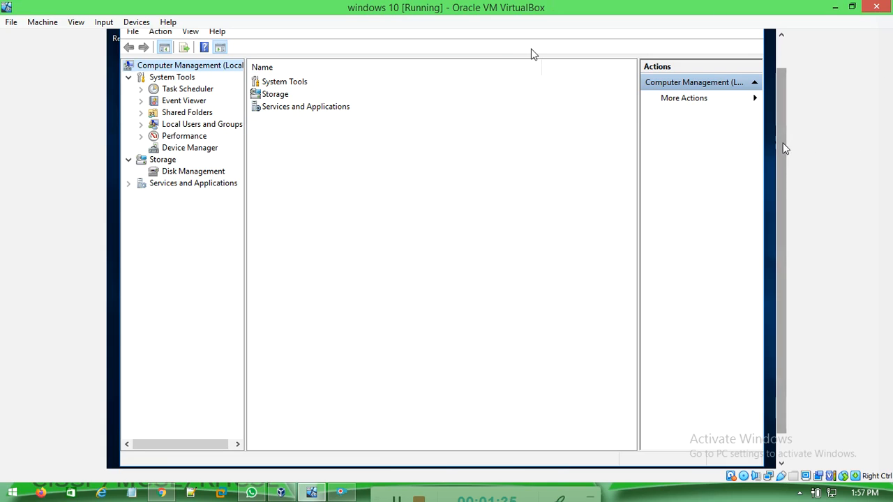
left_click_drag(783, 147, 787, 109)
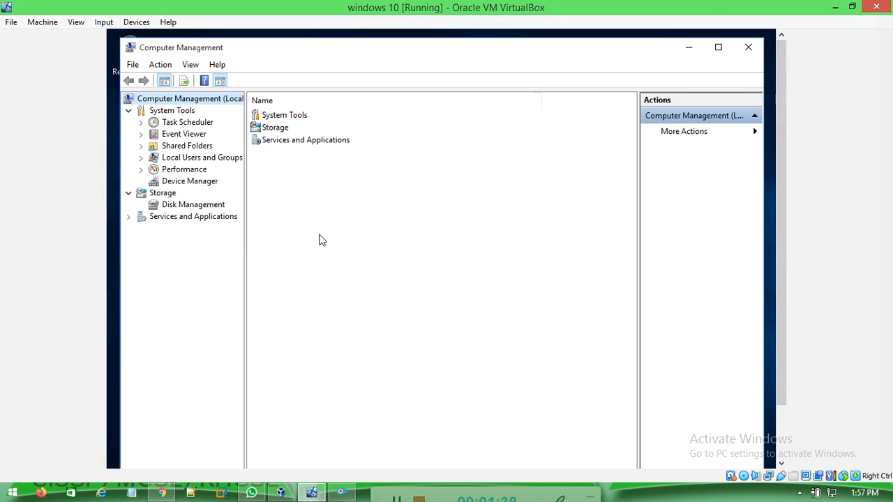
left_click(196, 209)
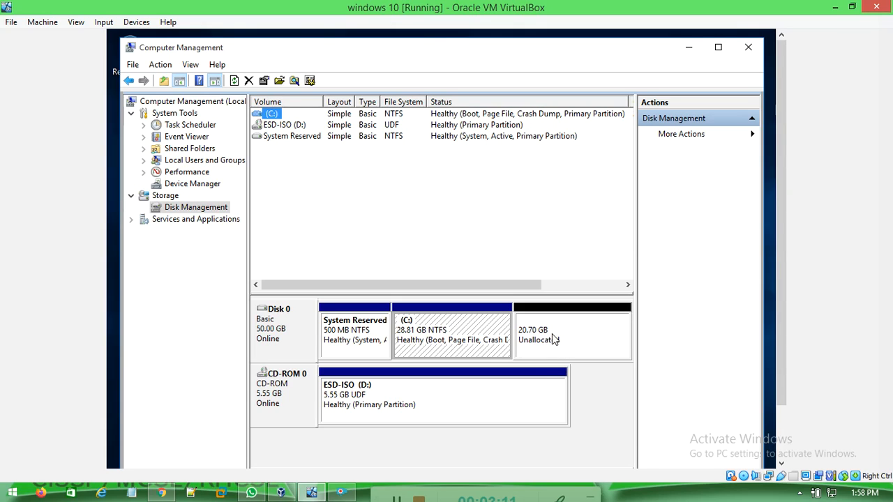
Step: Start a new simple volume of 10000 MB in Disk 0's unallocated space and assign it drive letter E
right_click(554, 340)
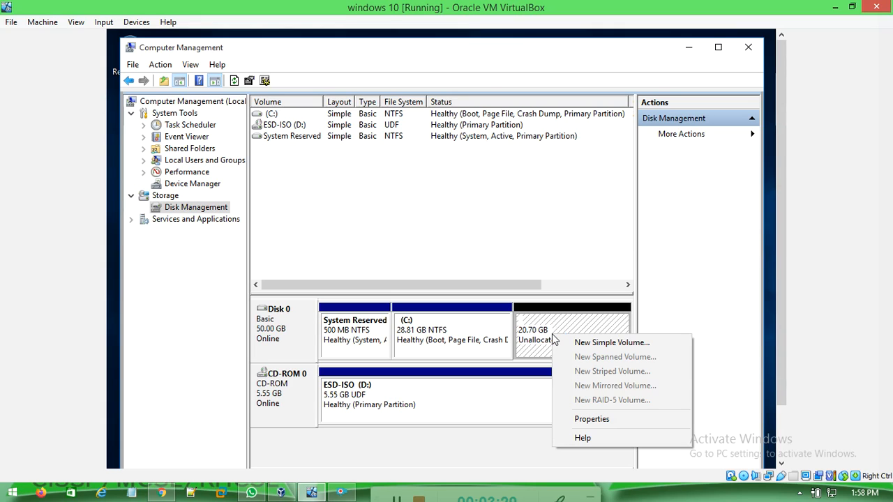
left_click(612, 343)
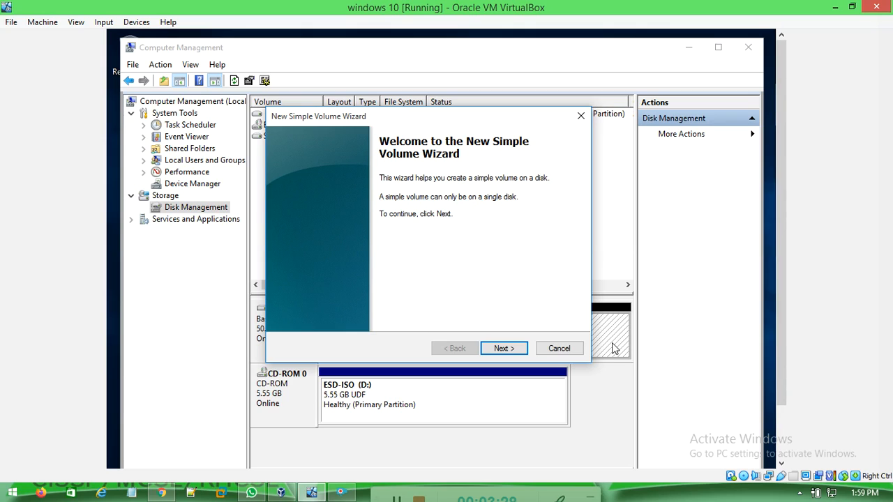
left_click(507, 350)
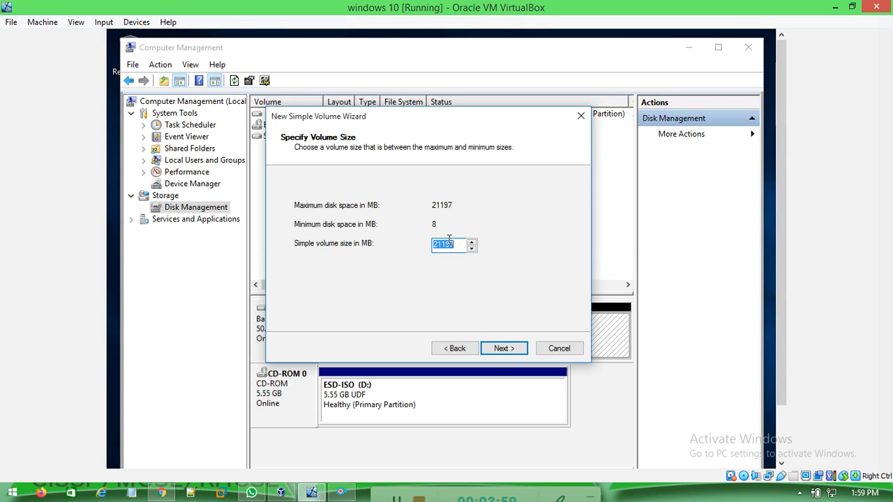
type("10000")
left_click(496, 349)
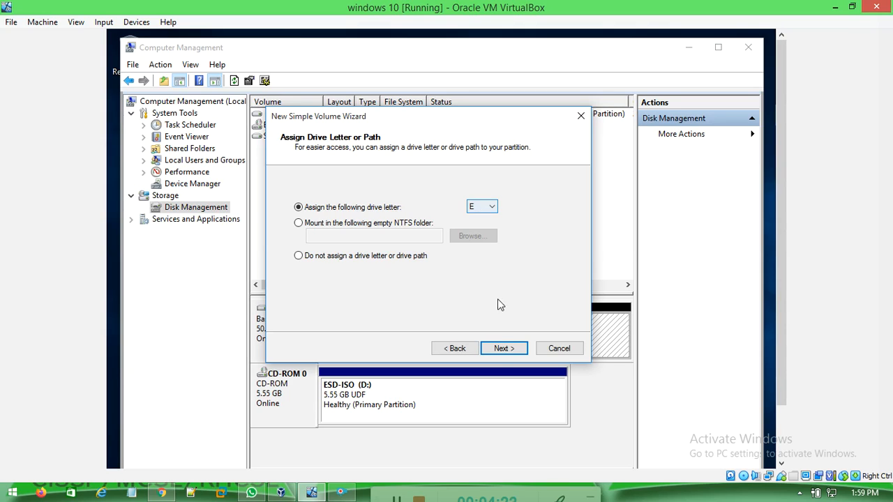
left_click(500, 348)
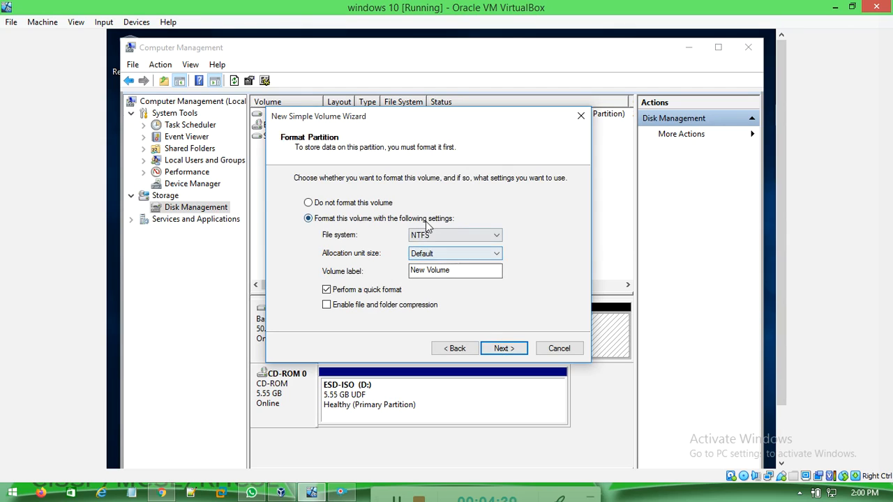
Step: Quick-format the new volume as NTFS with default allocation unit size and the label New Volume, and complete the volume creation
left_click(432, 270)
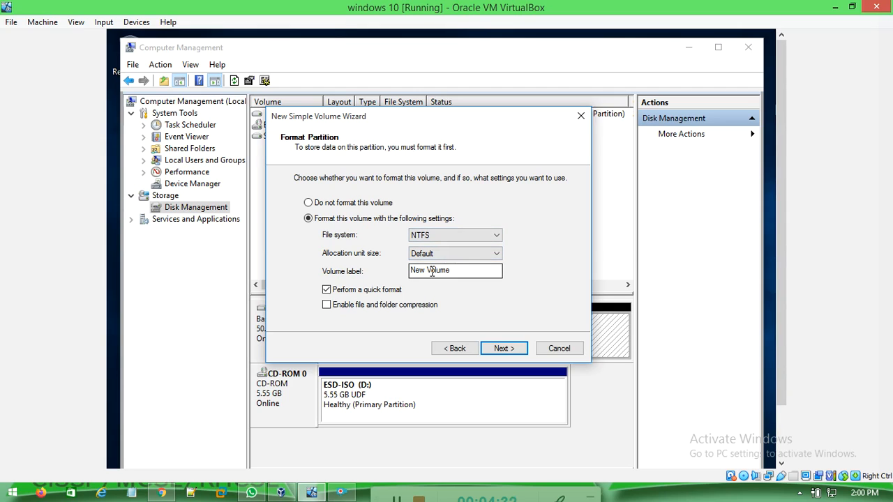
left_click(435, 238)
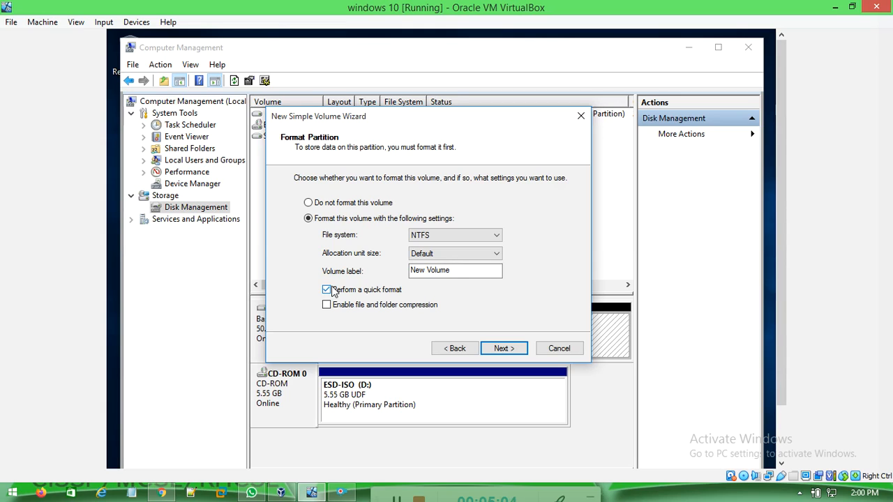
left_click(498, 342)
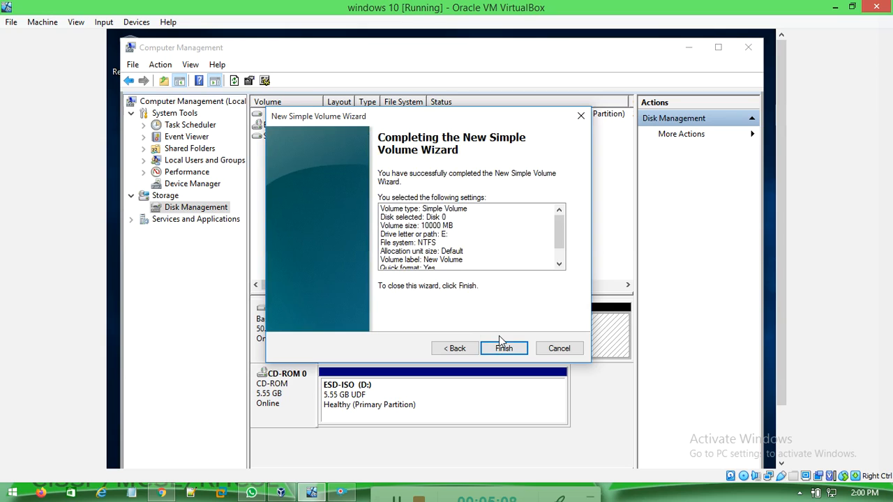
left_click(500, 339)
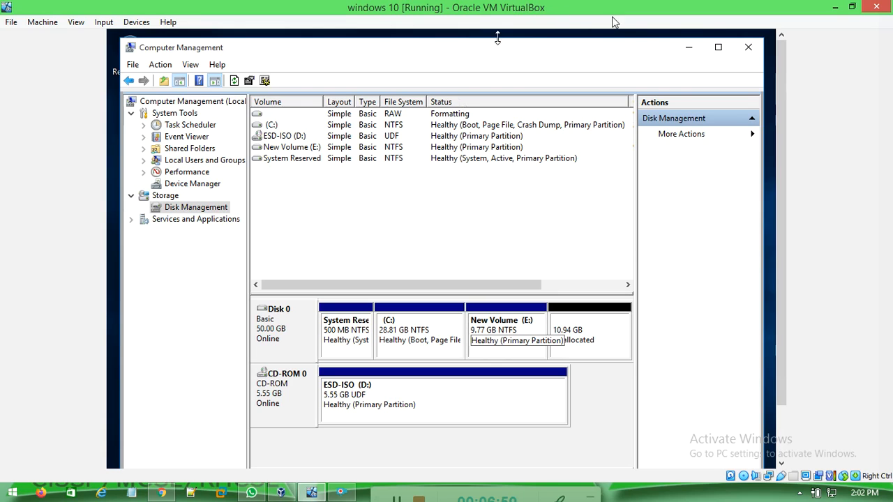
Step: Minimize Computer Management, check the new E: drive's capacity in This PC, and minimize that window too
left_click(688, 47)
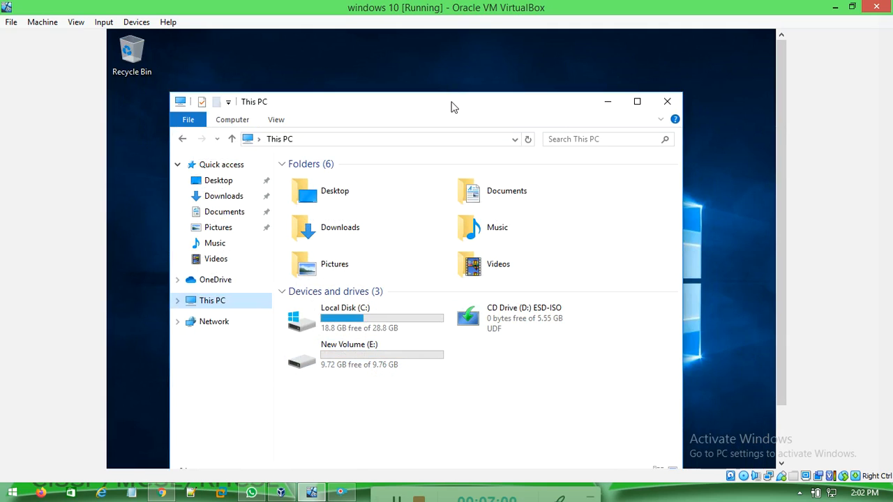
left_click_drag(451, 103, 458, 73)
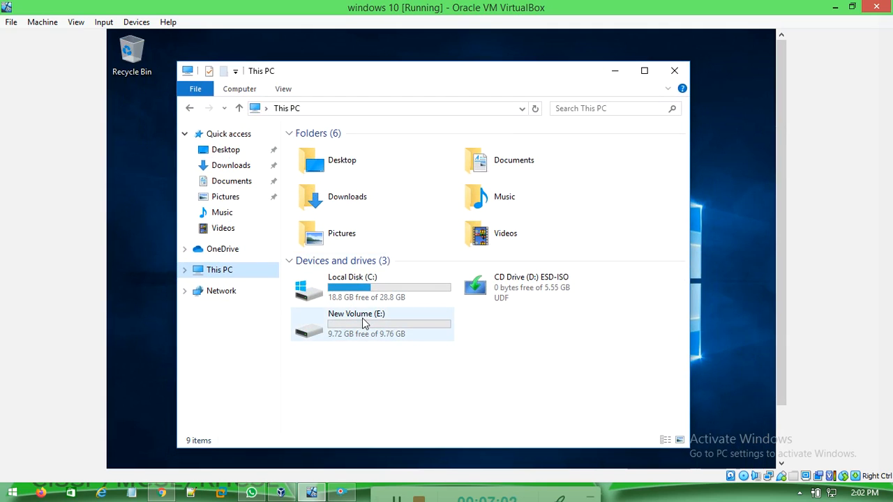
mouse_move(369, 326)
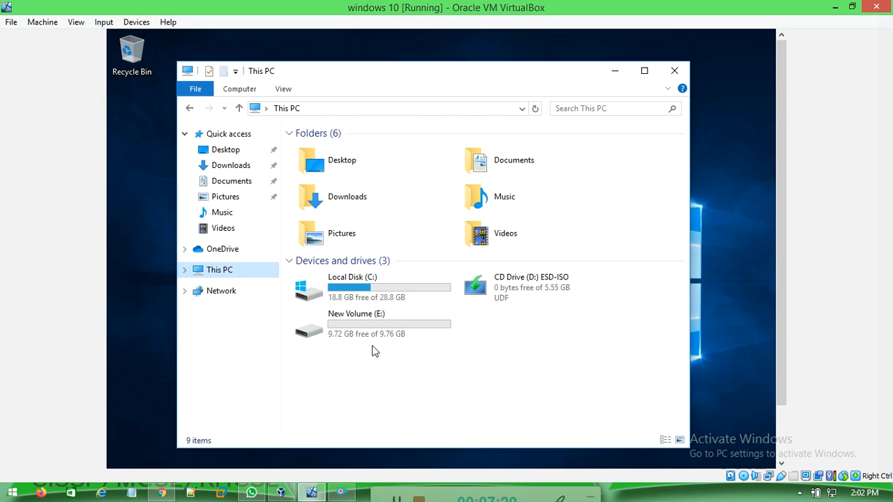
left_click(614, 72)
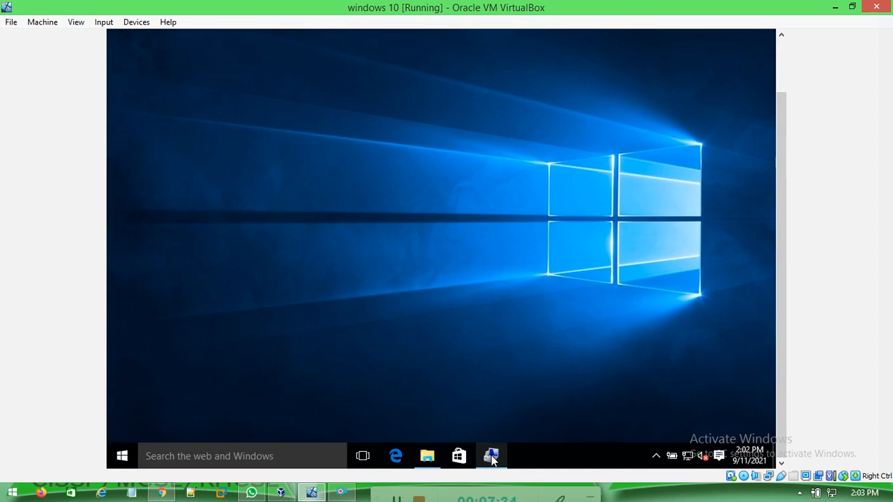
Step: Restore the Computer Management window and examine the C: partition and the unallocated space on Disk 0
mouse_move(491, 457)
left_click(514, 368)
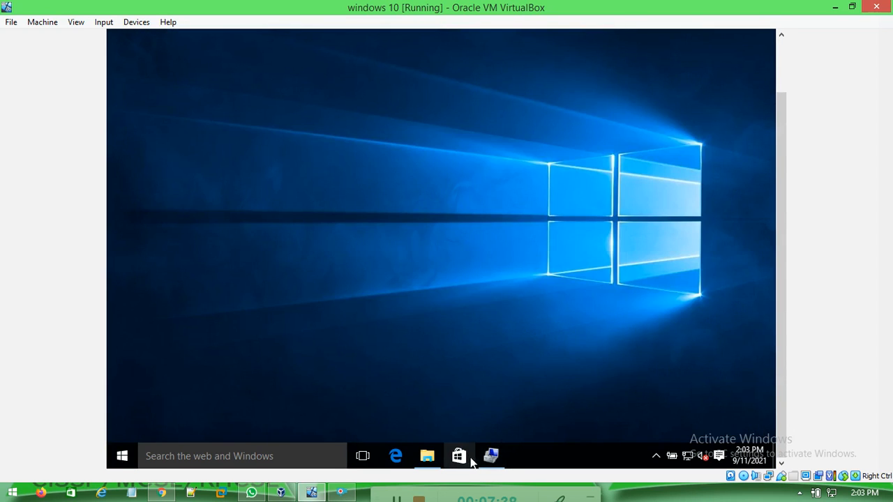
left_click(490, 455)
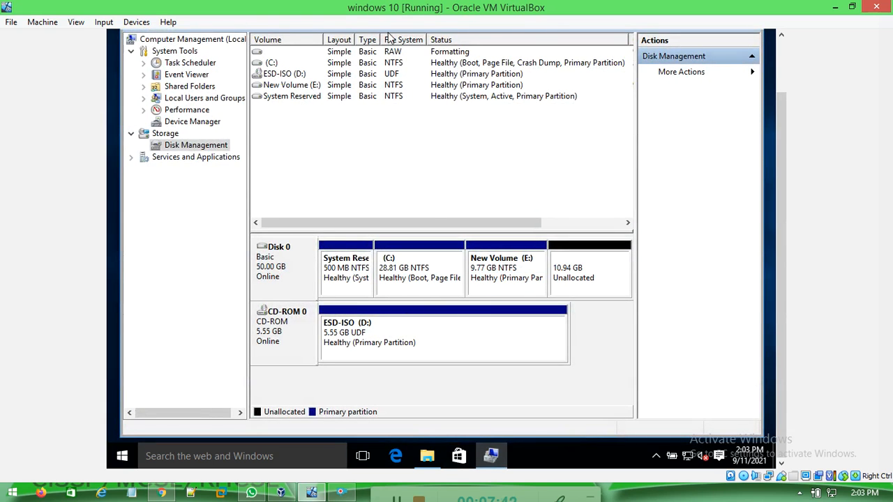
left_click_drag(783, 108, 783, 84)
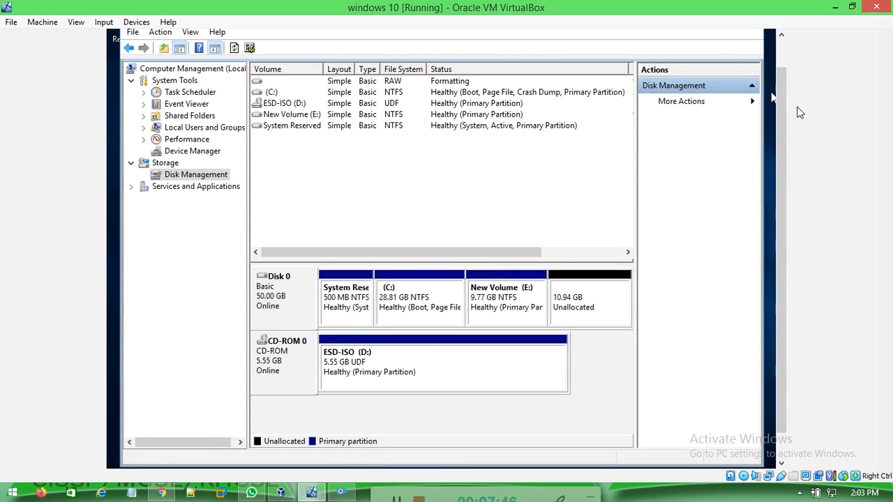
left_click_drag(785, 115, 784, 97)
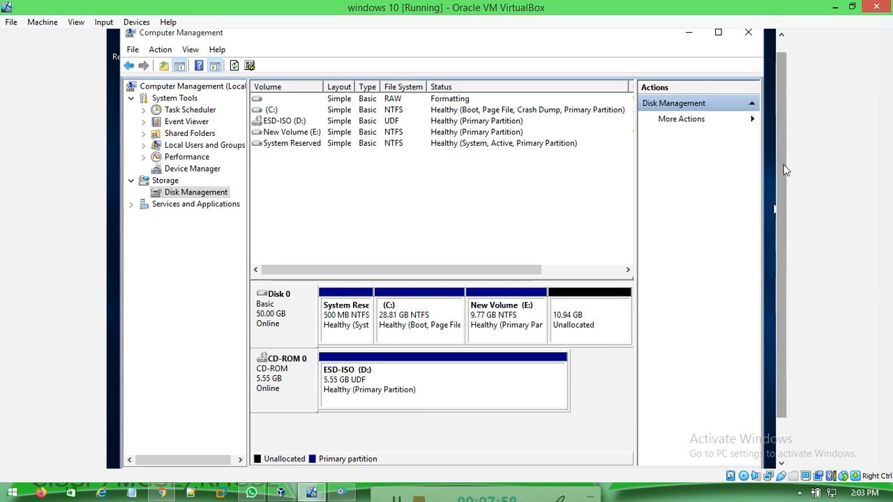
left_click_drag(783, 168, 782, 145)
left_click(453, 340)
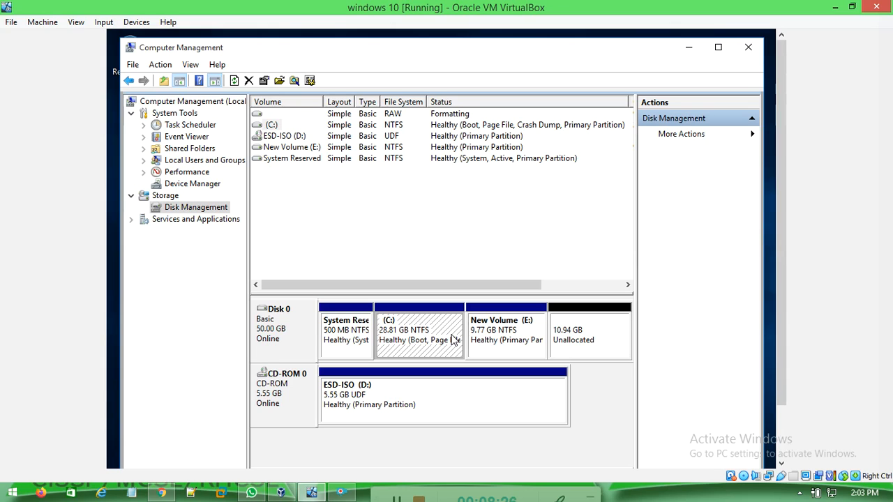
left_click(577, 333)
Step: Extend New Volume (E:) by 11197 MB using Disk 0's unallocated space, and minimize Computer Management
left_click(523, 328)
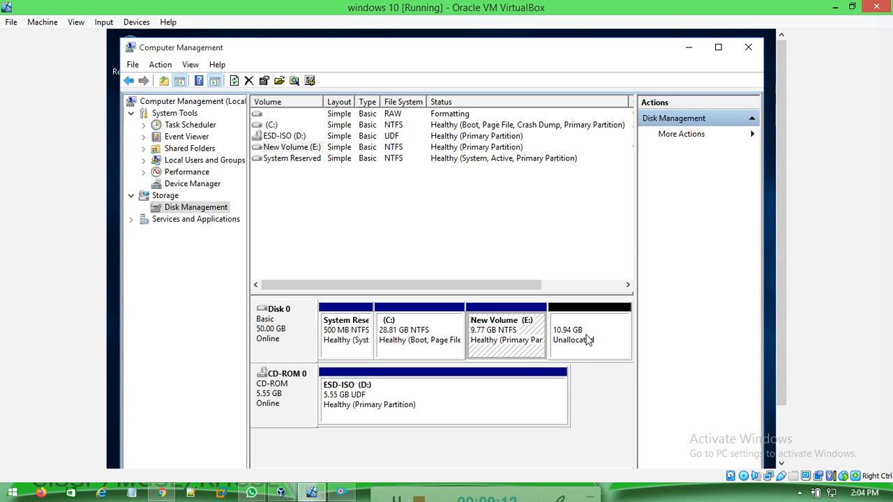
right_click(518, 331)
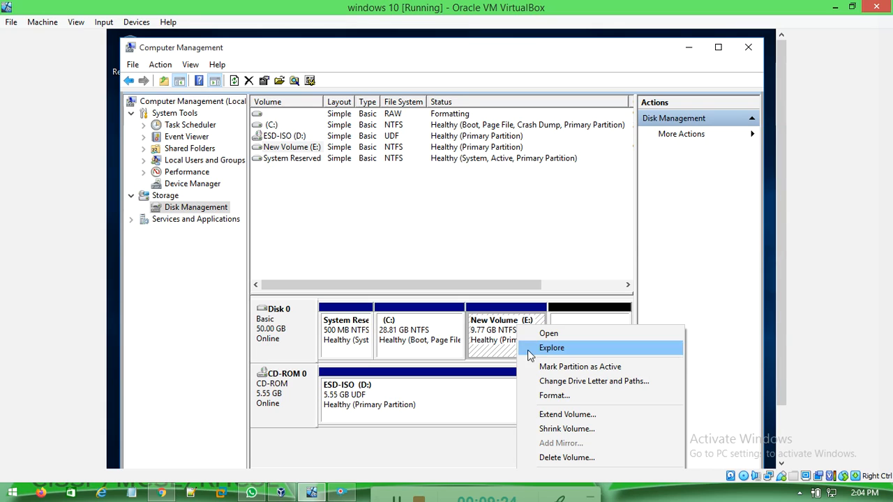
left_click(567, 417)
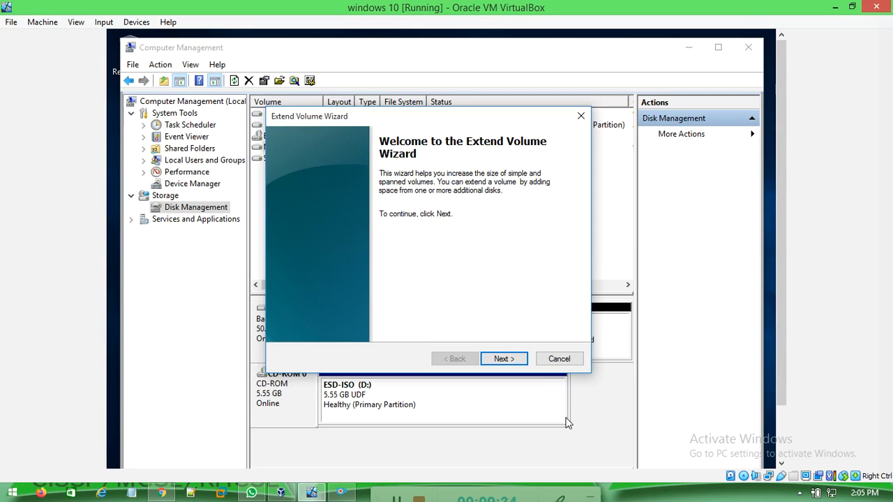
left_click(505, 361)
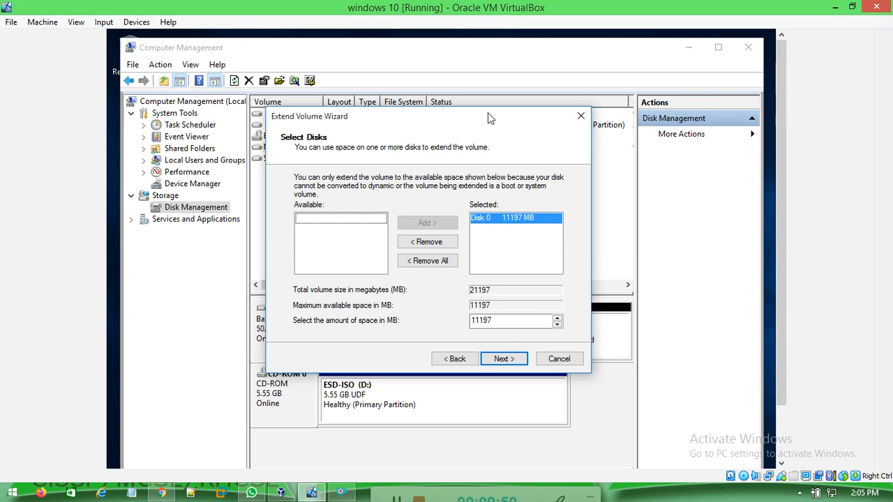
left_click_drag(490, 115, 606, 44)
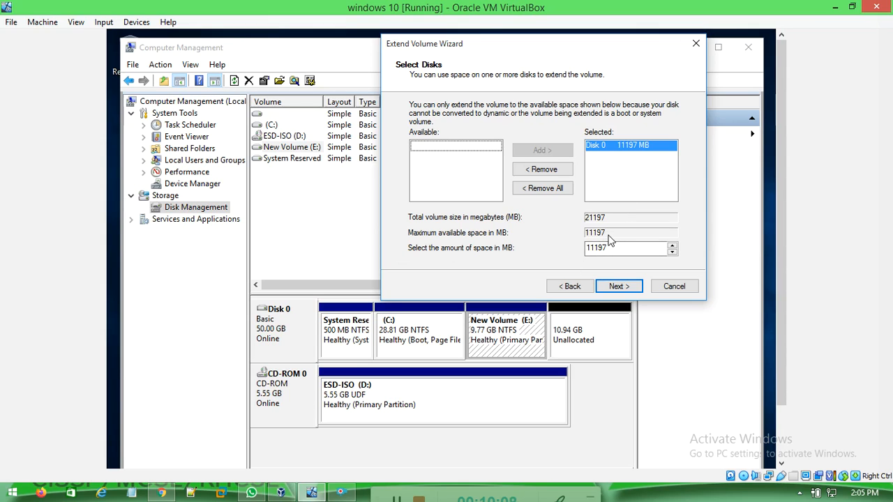
left_click_drag(608, 245, 567, 248)
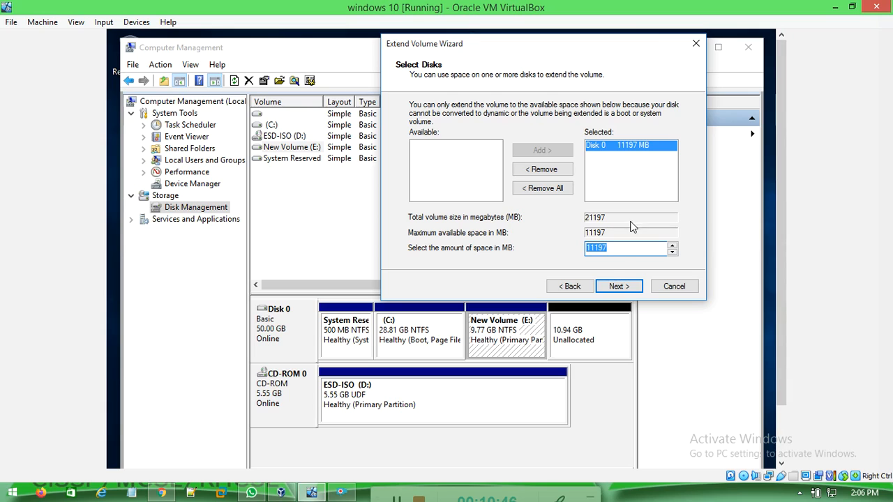
left_click(625, 286)
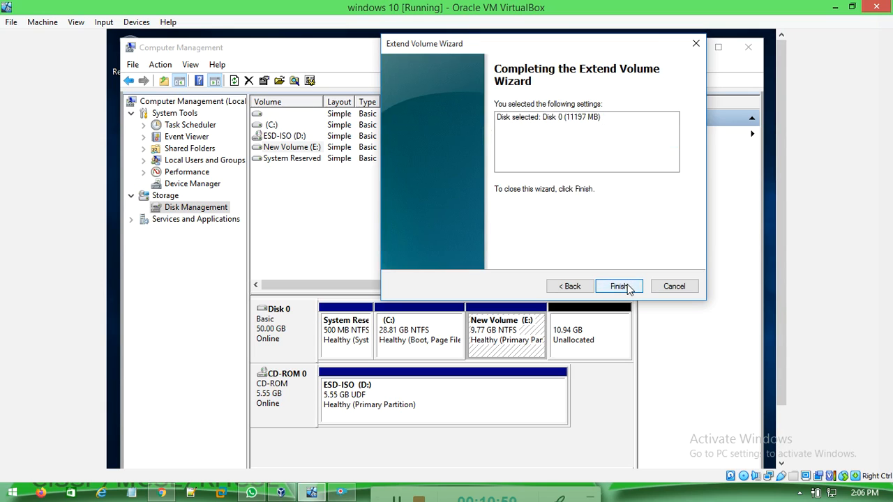
left_click(619, 286)
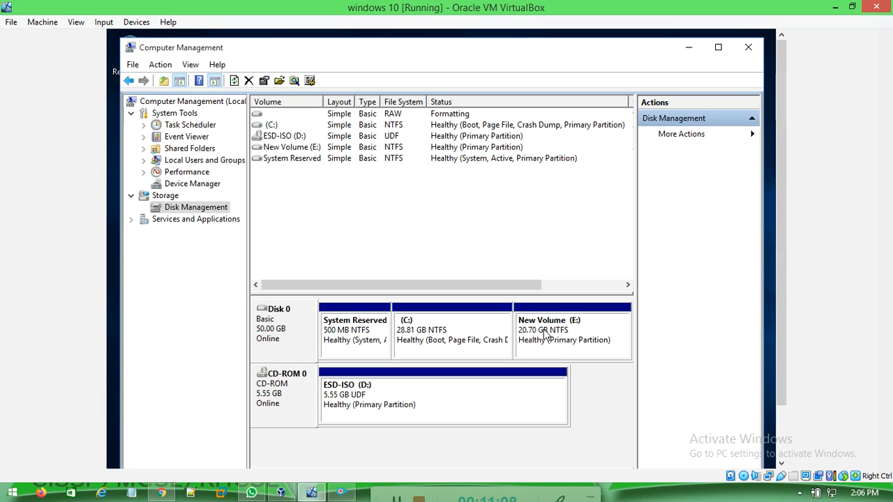
left_click(689, 47)
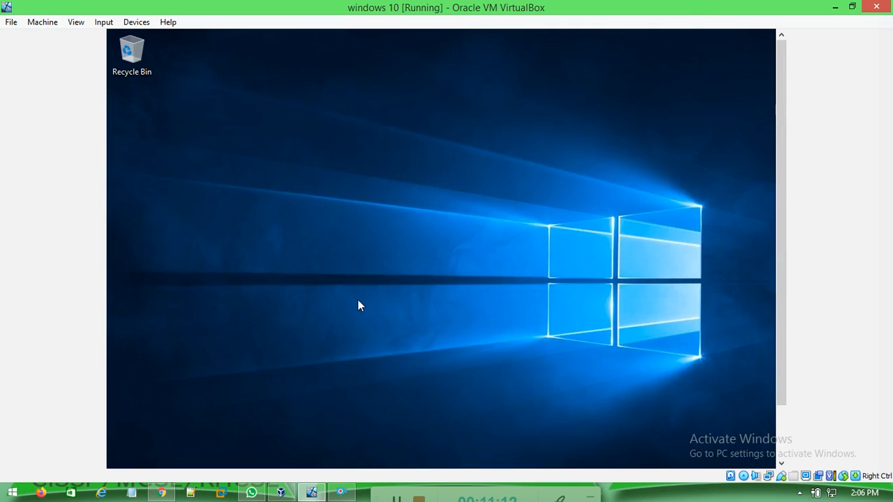
Step: Bring up This PC and refresh it to check the extended capacity of New Volume (E:)
left_click_drag(779, 77, 825, 216)
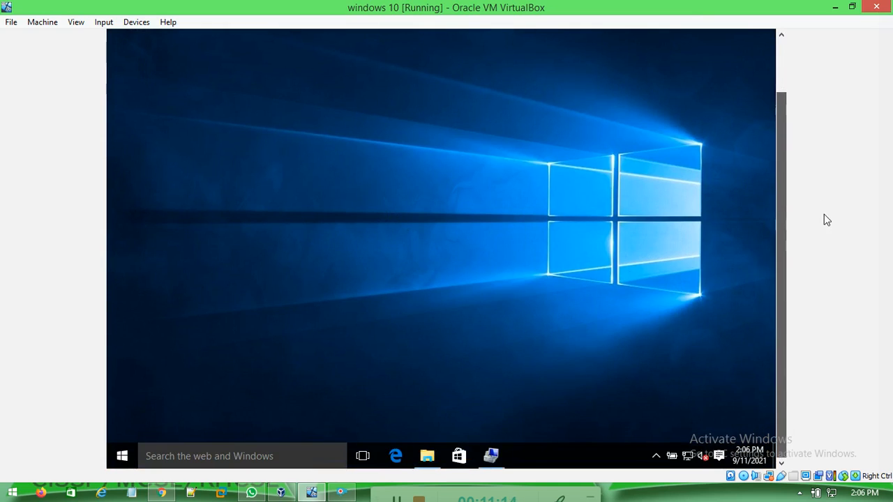
left_click(427, 456)
right_click(374, 304)
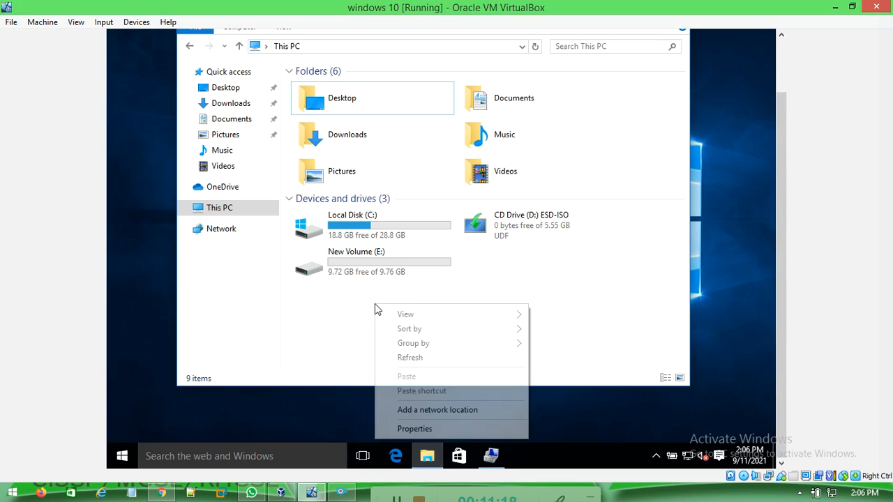
left_click(403, 358)
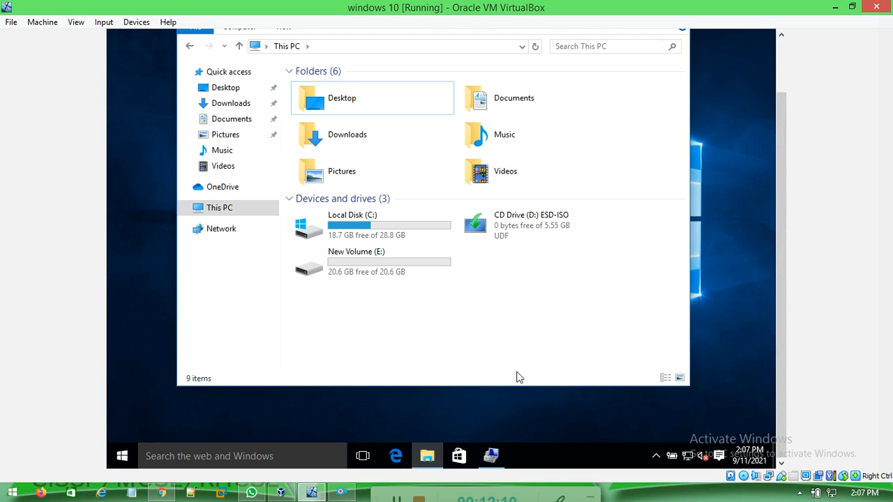
Step: Return to Computer Management and shrink New Volume (E:) by 10000 MB
left_click(492, 454)
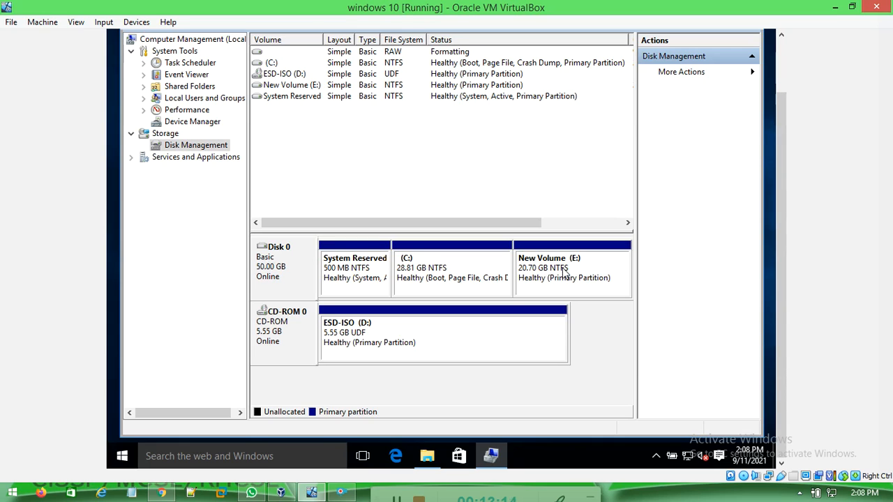
right_click(565, 274)
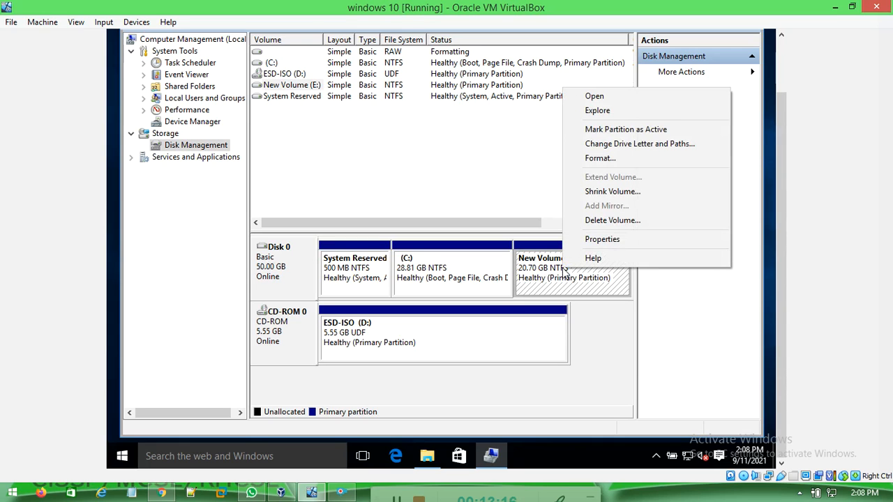
left_click(616, 195)
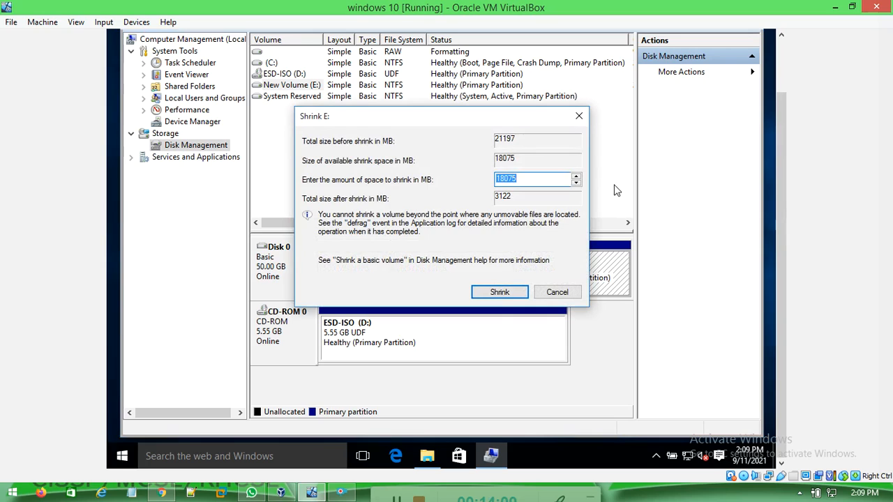
left_click(541, 180)
key("BackSpace")
key("BackSpace")
key("BackSpace")
key("BackSpace")
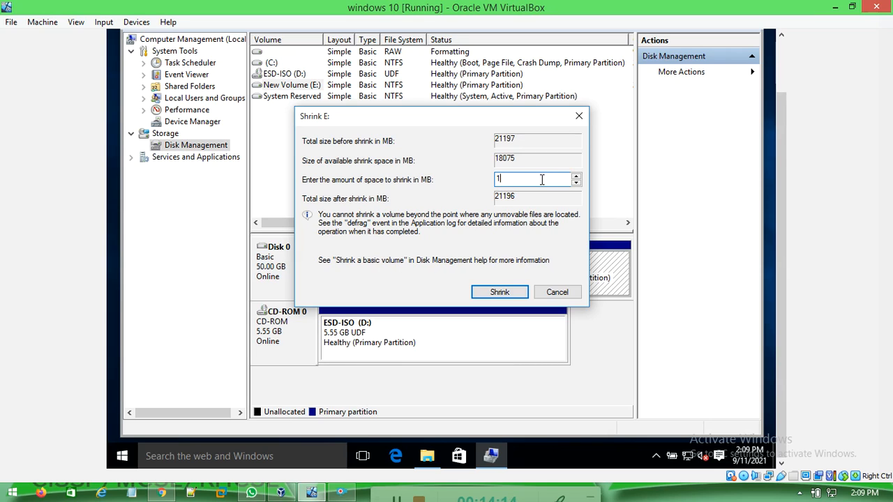
type("0000")
left_click(498, 293)
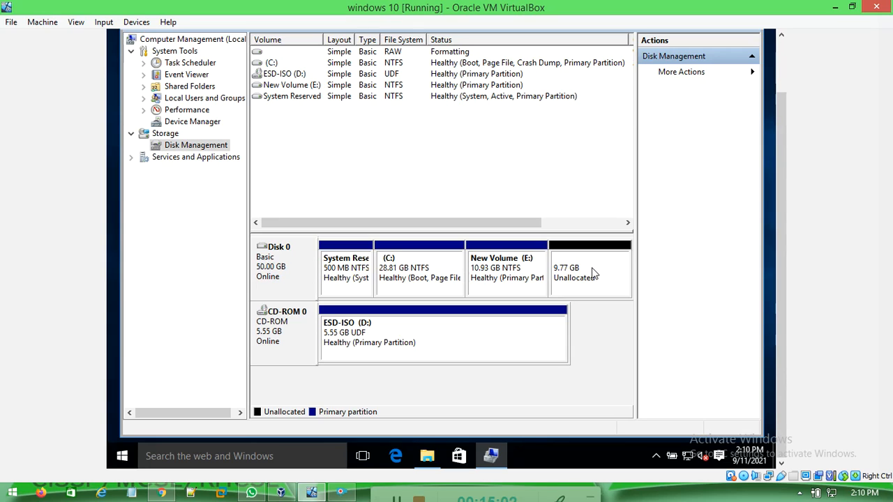
Step: Start a new simple volume in Disk 0's unallocated space with a size of 5000 MB
right_click(581, 290)
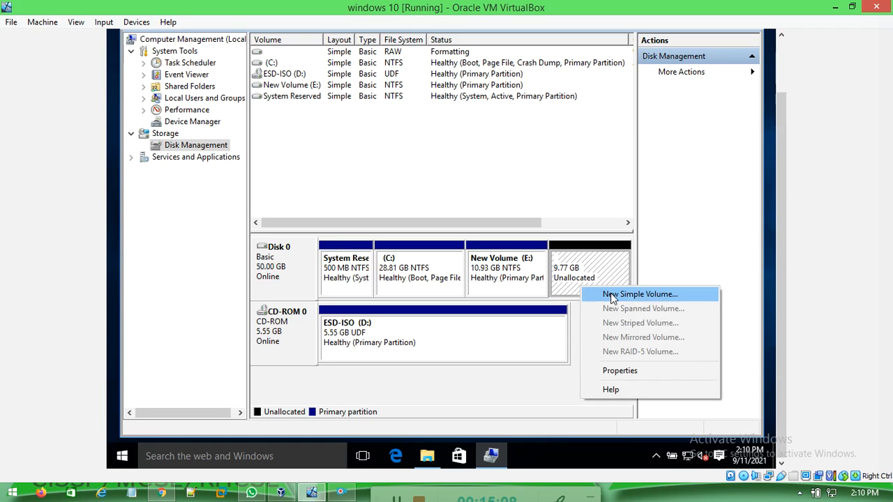
left_click(611, 296)
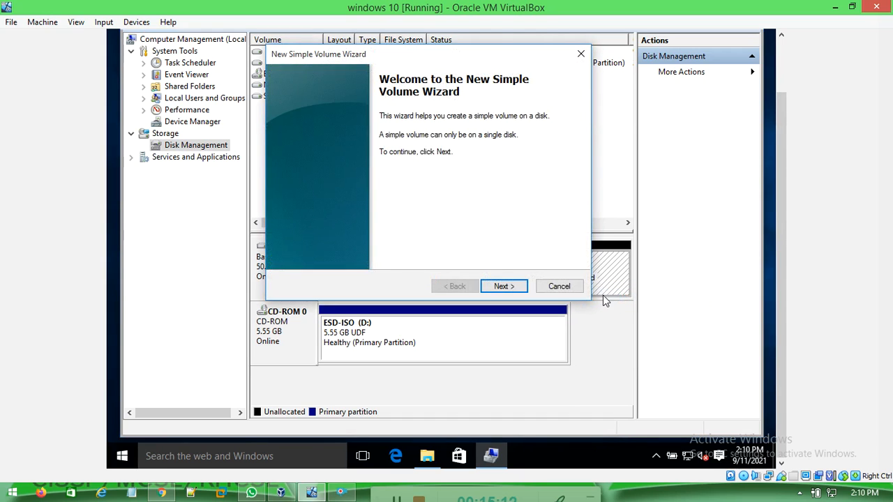
left_click(503, 287)
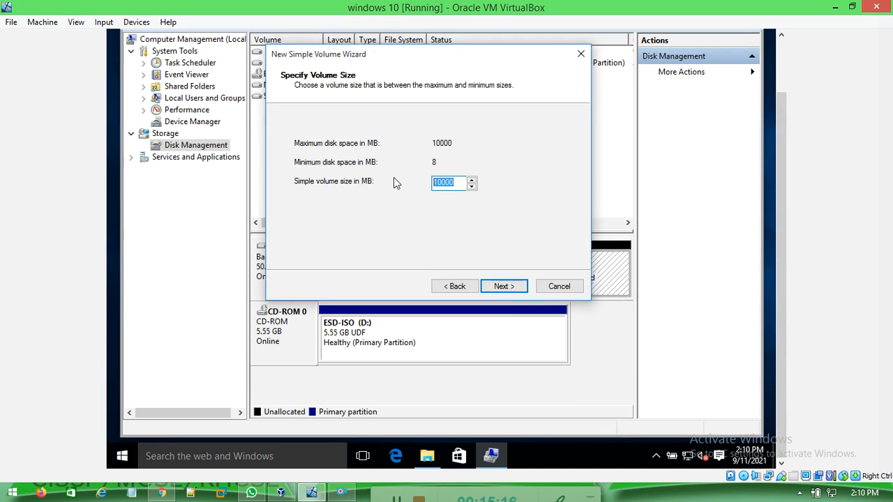
type("5000")
left_click(505, 288)
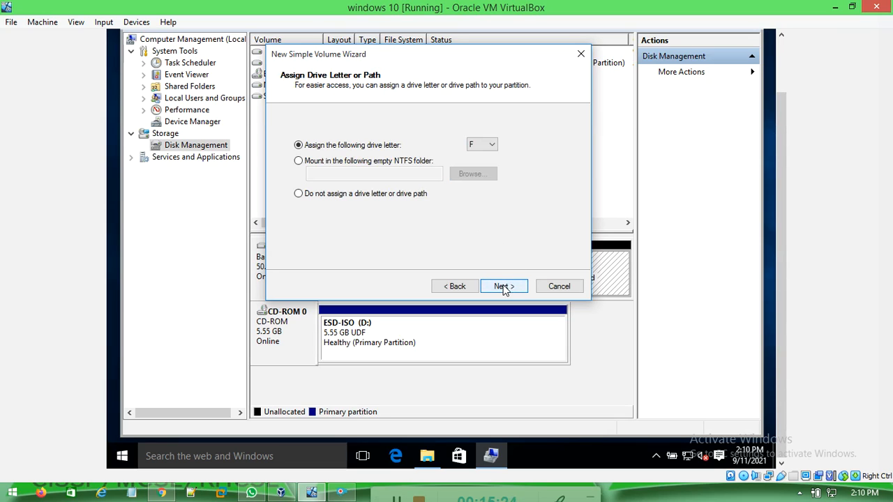
Step: Assign drive letter F, quick-format the volume as NTFS with default allocation unit size and label New Volume, complete its creation, and dismiss the notification
left_click(504, 287)
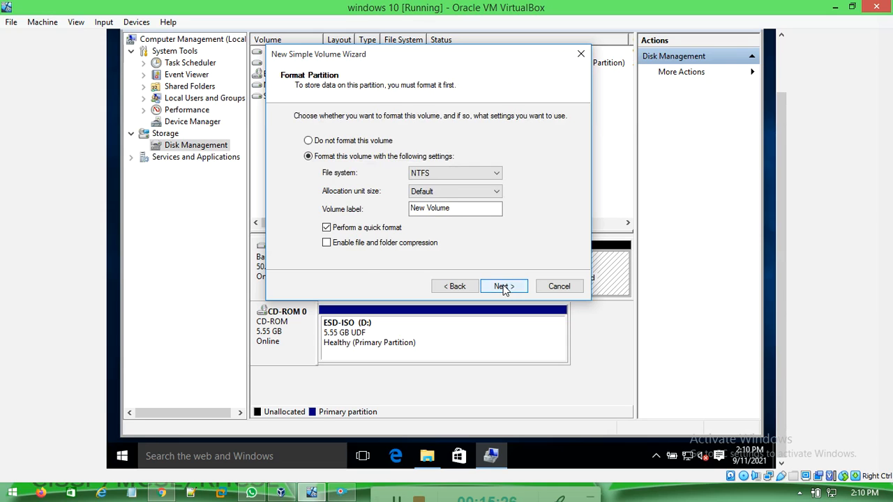
left_click(503, 287)
left_click(503, 286)
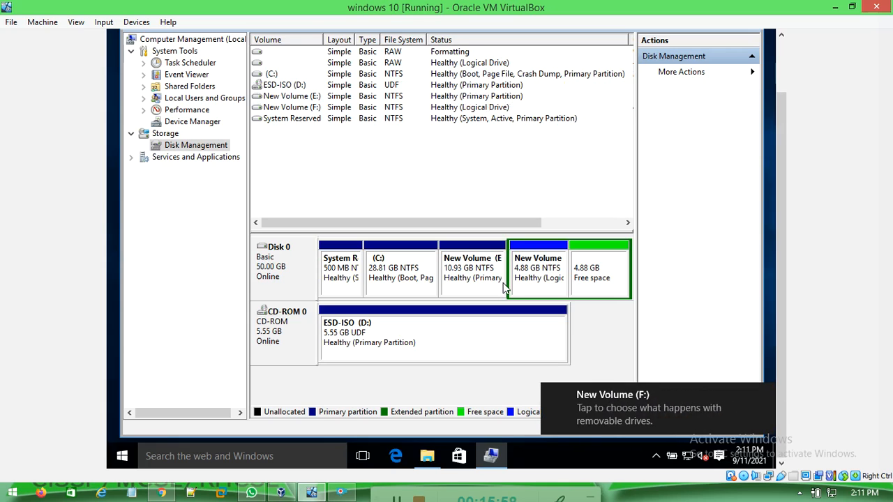
left_click(763, 395)
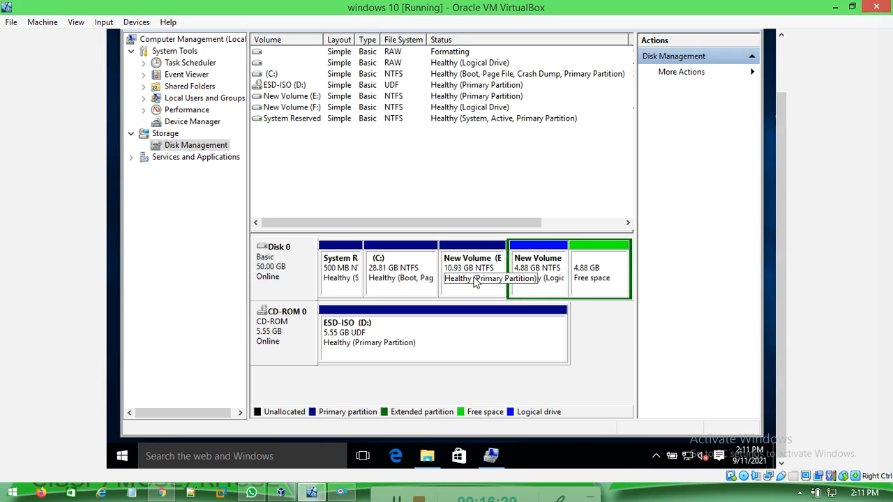
Step: Compare the volume operations offered for New Volume (E:) and New Volume (F:), checking whether Extend Volume is available for each
left_click(475, 268)
left_click(534, 272)
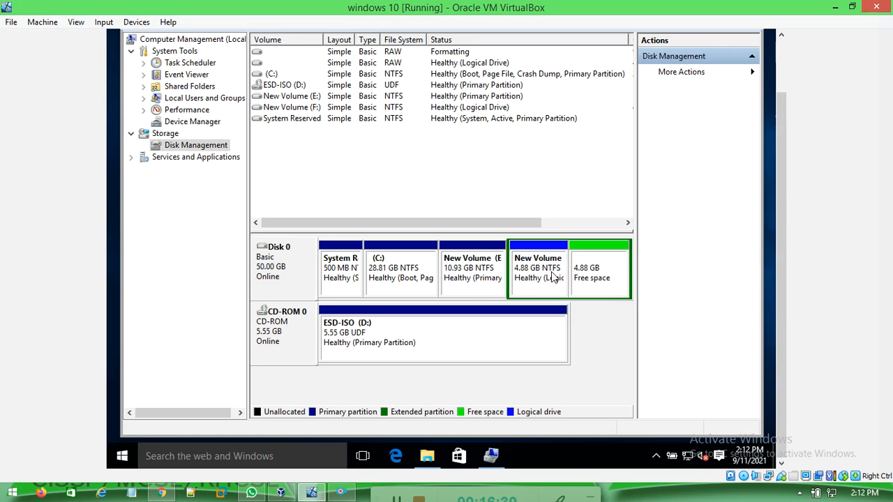
right_click(477, 272)
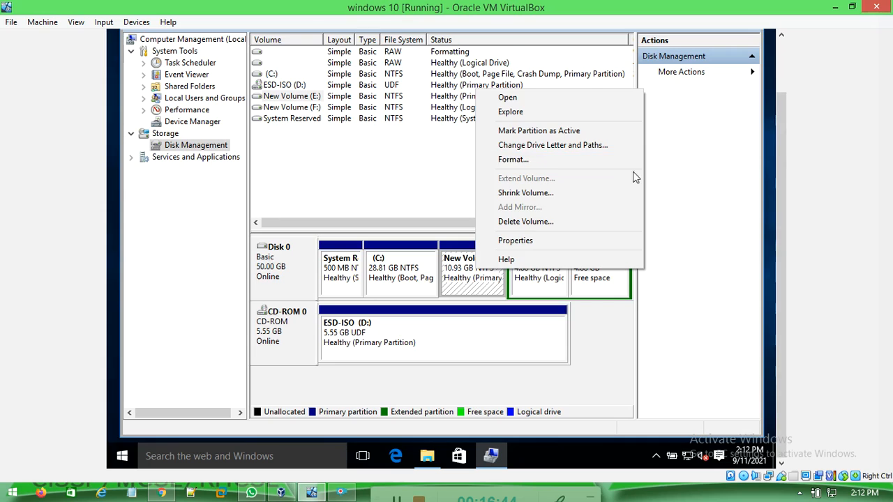
left_click(685, 178)
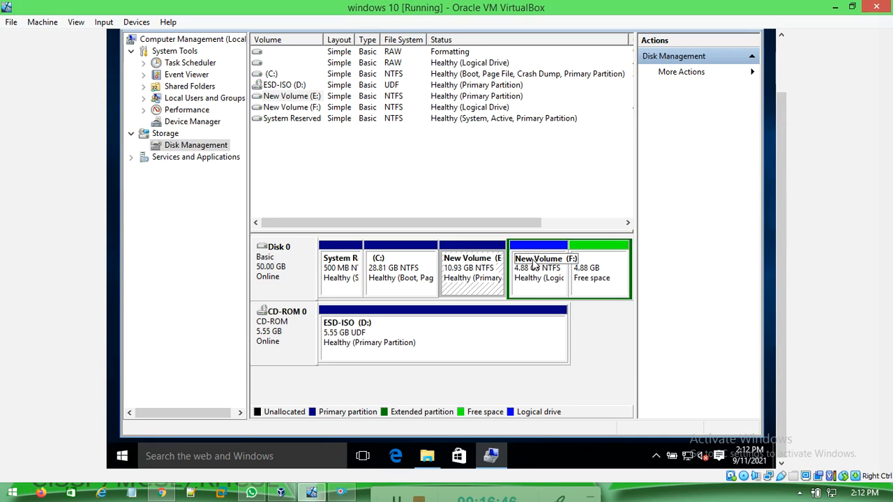
right_click(528, 294)
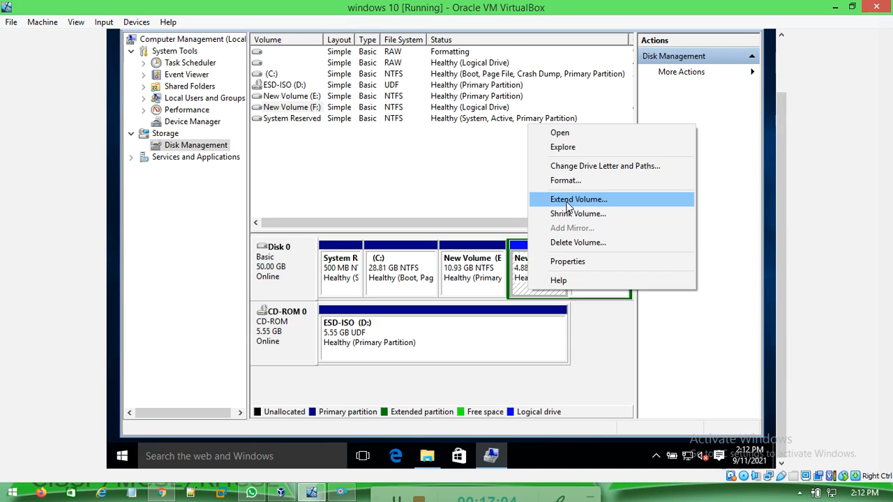
left_click(696, 106)
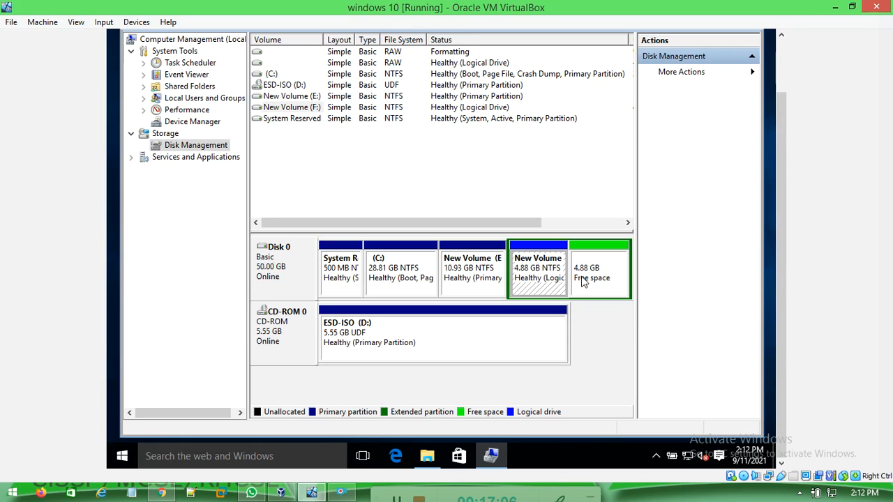
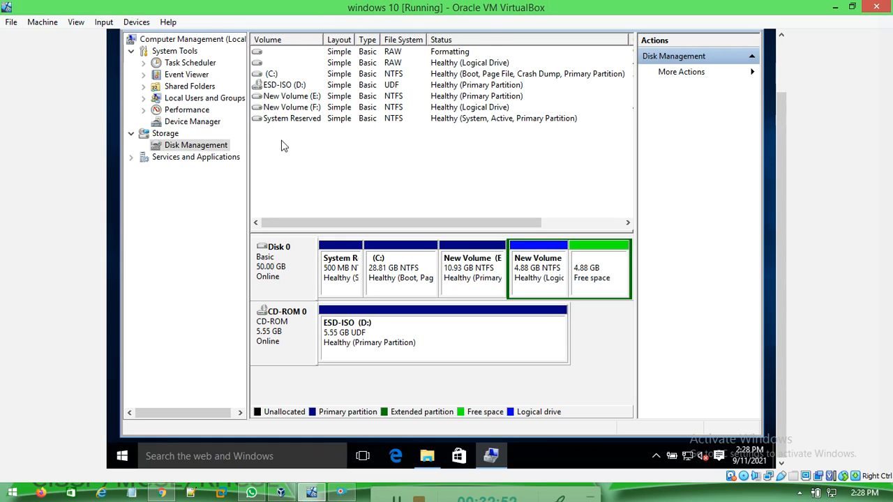
Step: Examine the operations offered for Disk 0, including conversion to a dynamic or GPT disk
right_click(297, 276)
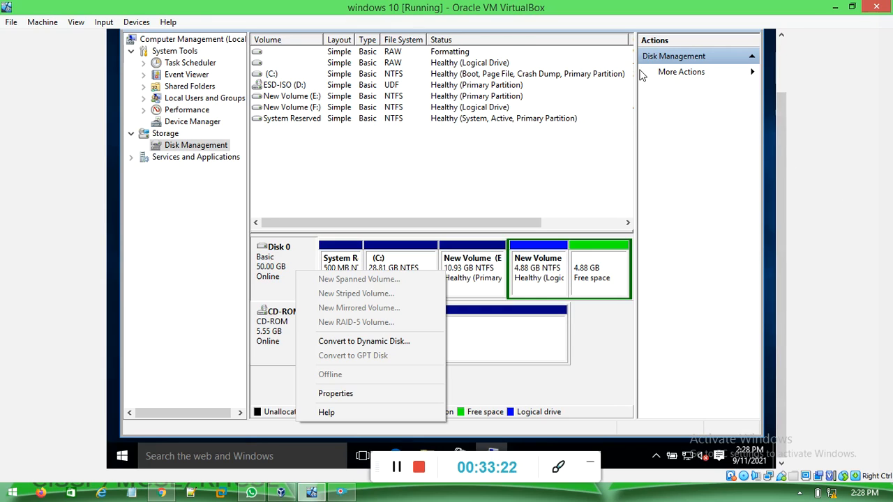
left_click(381, 185)
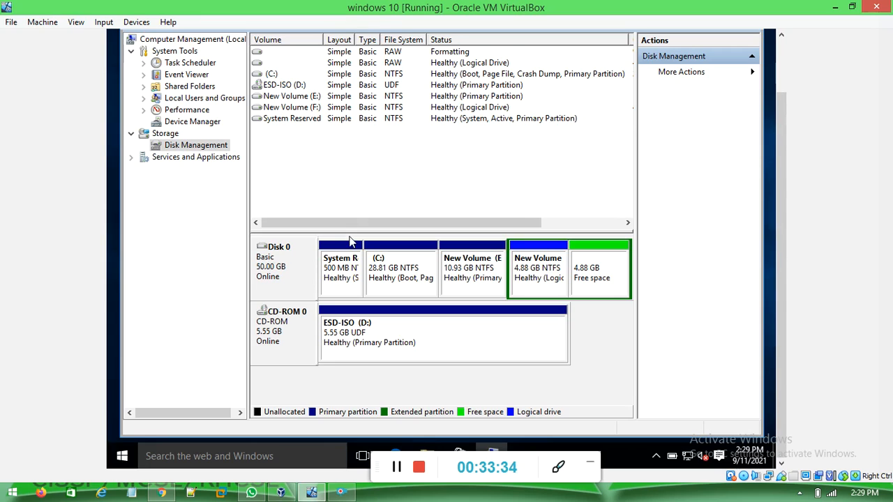
right_click(300, 283)
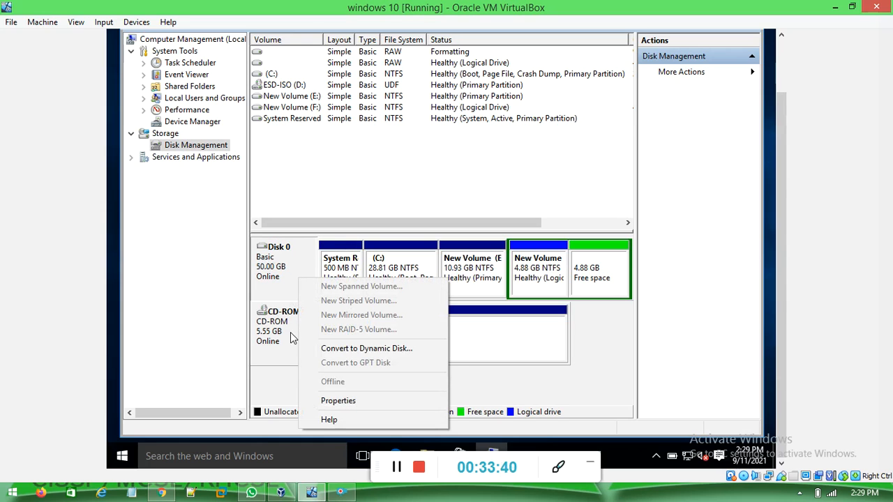
left_click(318, 402)
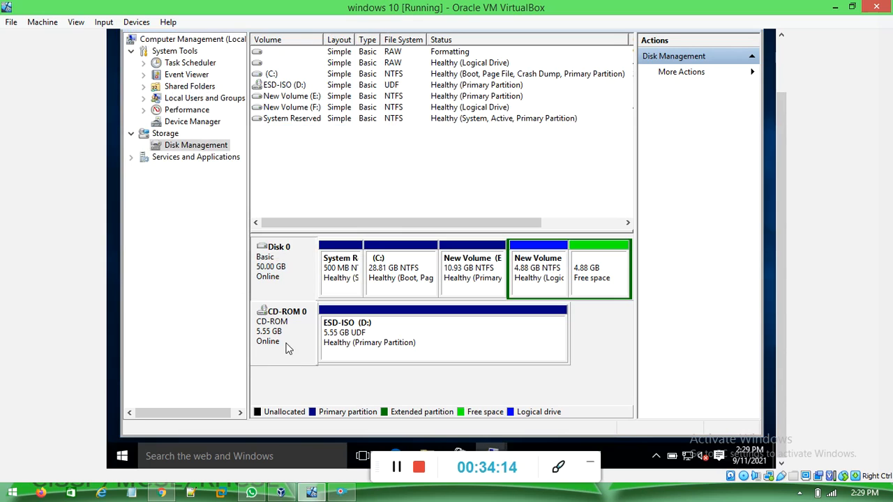
Step: View Disk 0's properties, looking through its driver information, device details, and volume information with the partition style
right_click(302, 275)
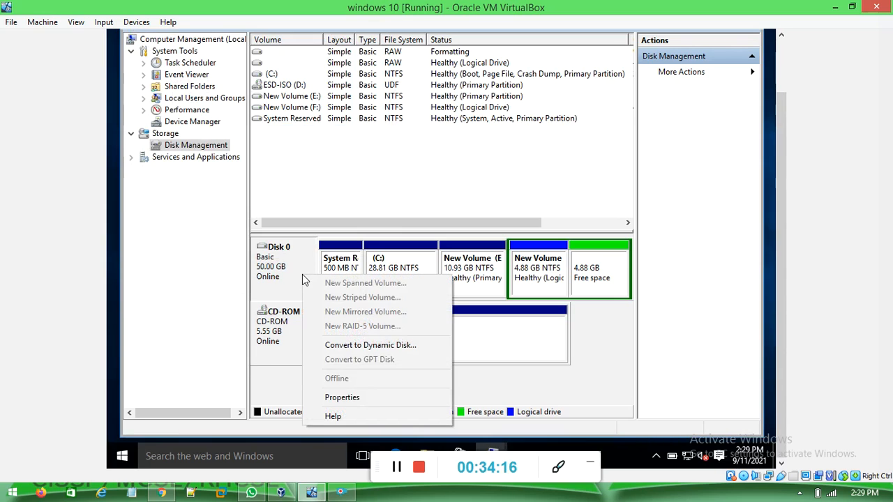
left_click(374, 399)
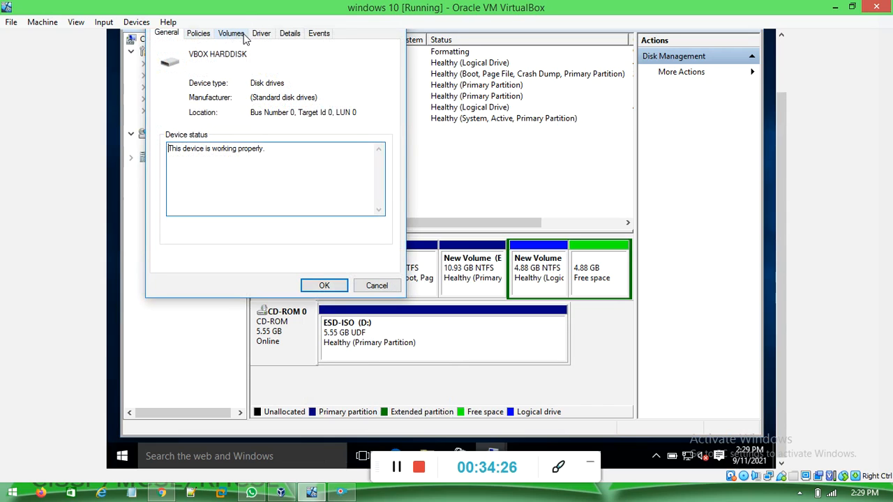
left_click(271, 39)
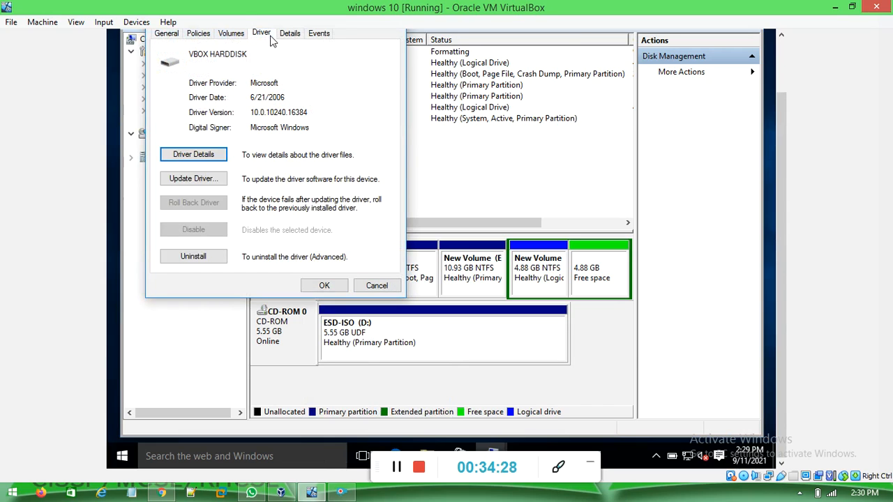
left_click(281, 39)
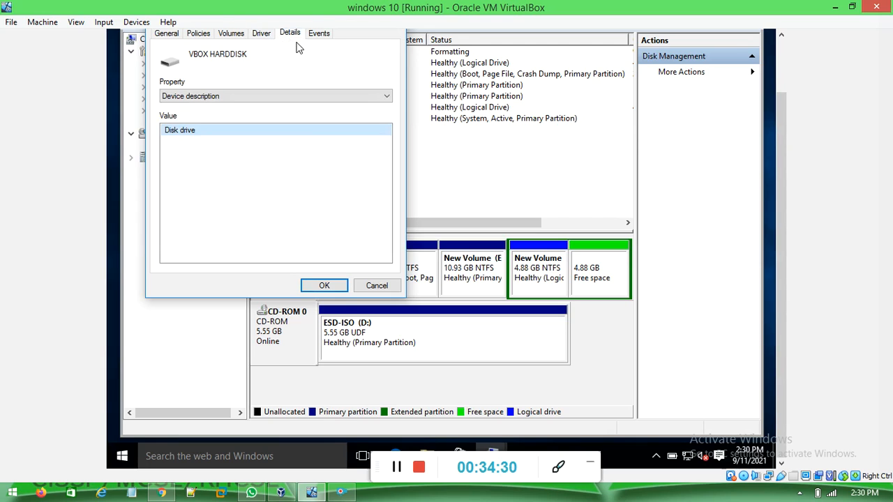
left_click(233, 39)
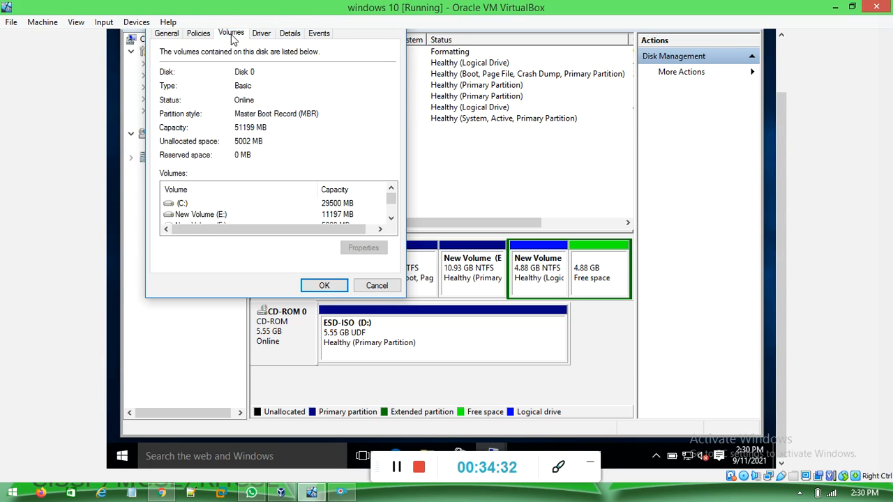